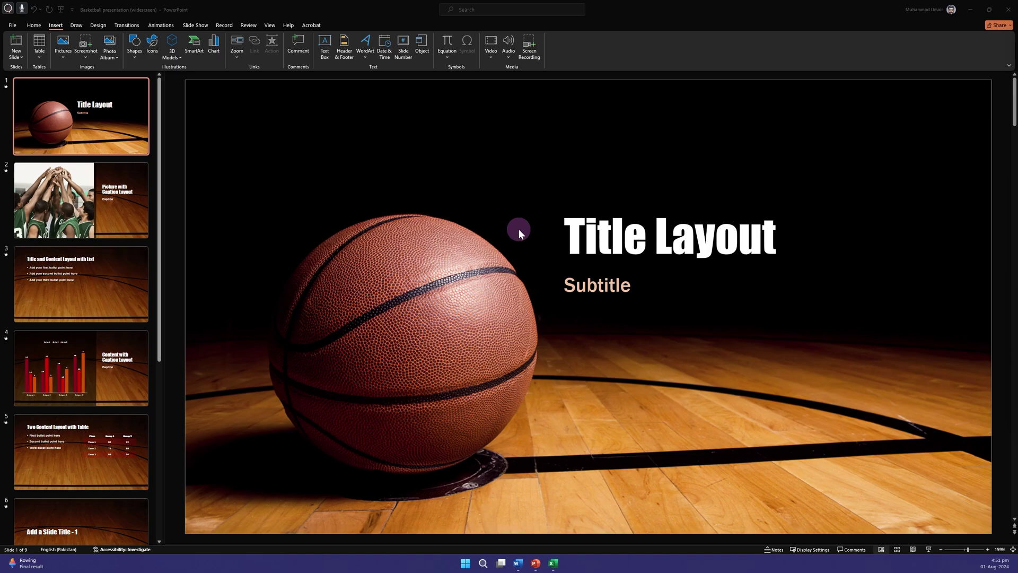
- Copy slide 4, the column chart slide, from the basketball presentation
{"action": "left_click", "coordinate": [553, 562]}
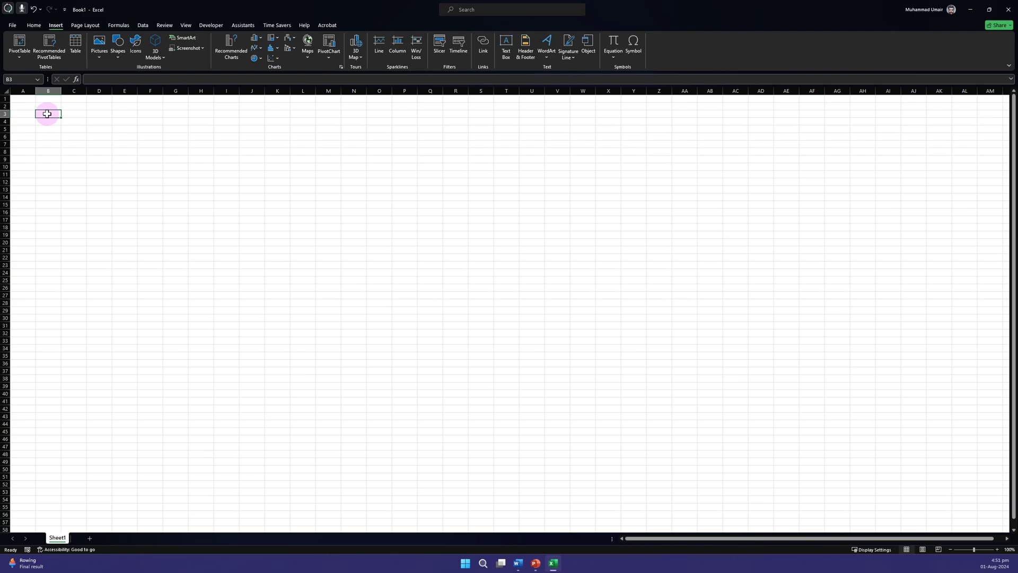
{"action": "left_click", "coordinate": [970, 9]}
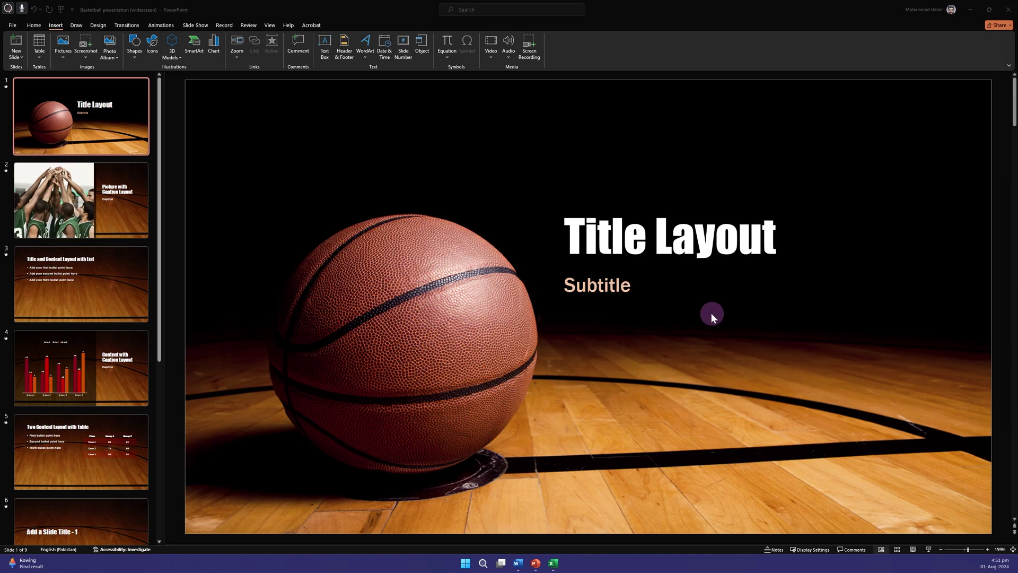
{"action": "scroll", "coordinate": [715, 314], "scroll_direction": "down", "scroll_amount": 2}
{"action": "scroll", "coordinate": [645, 299], "scroll_direction": "up", "scroll_amount": 3}
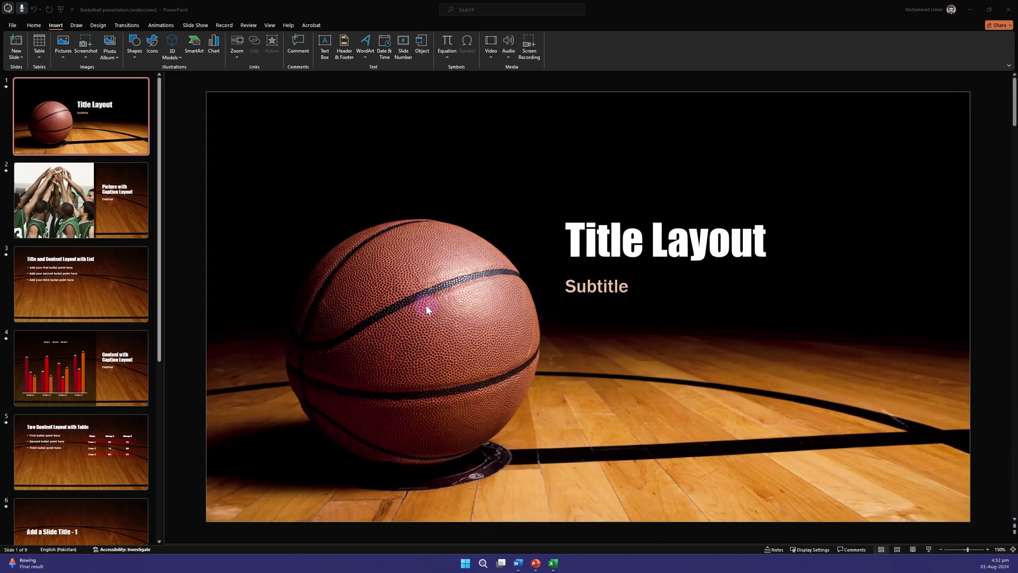
{"action": "scroll", "coordinate": [422, 306], "scroll_direction": "down", "scroll_amount": 2}
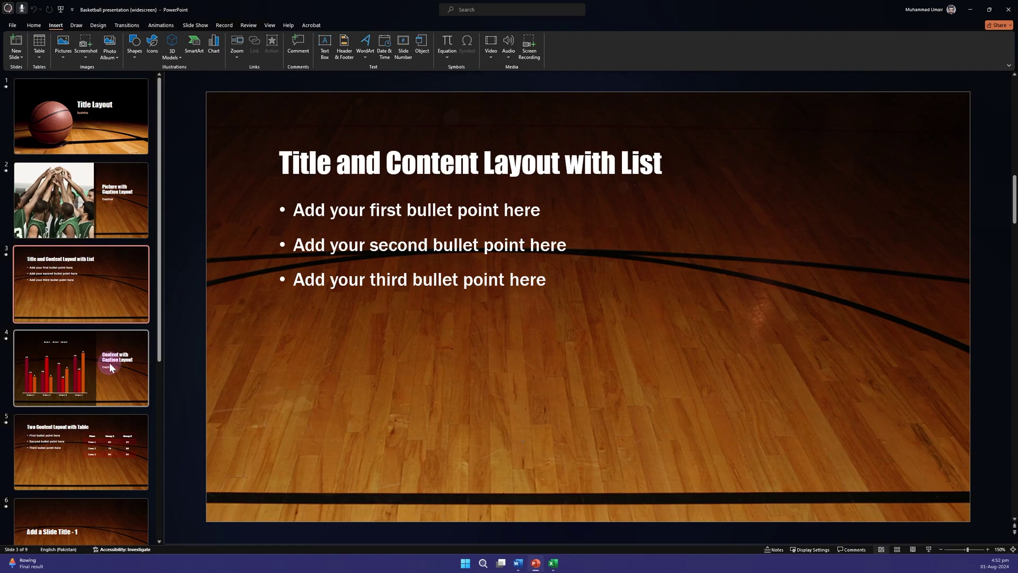
{"action": "left_click", "coordinate": [86, 368]}
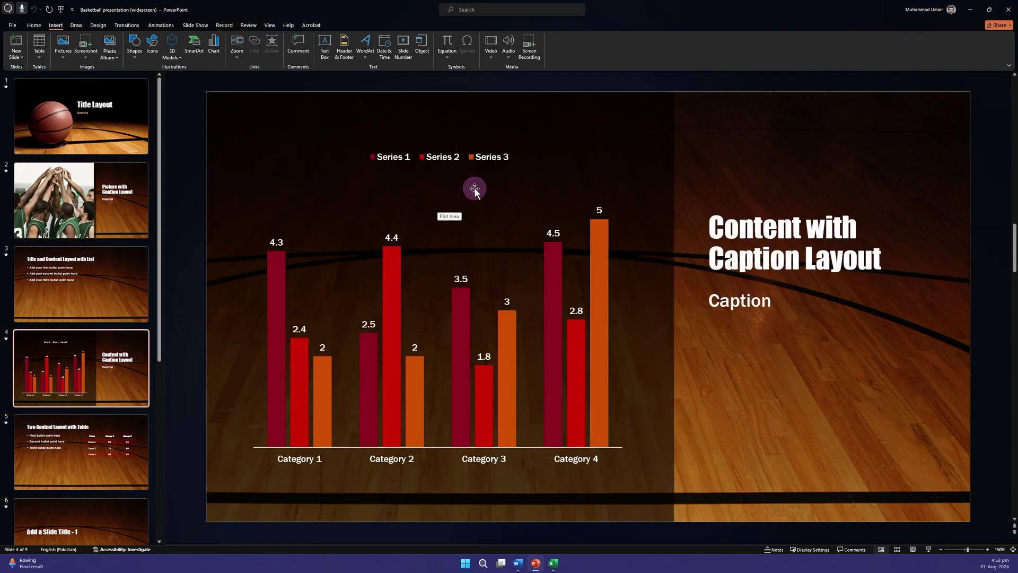
{"action": "left_click", "coordinate": [521, 389]}
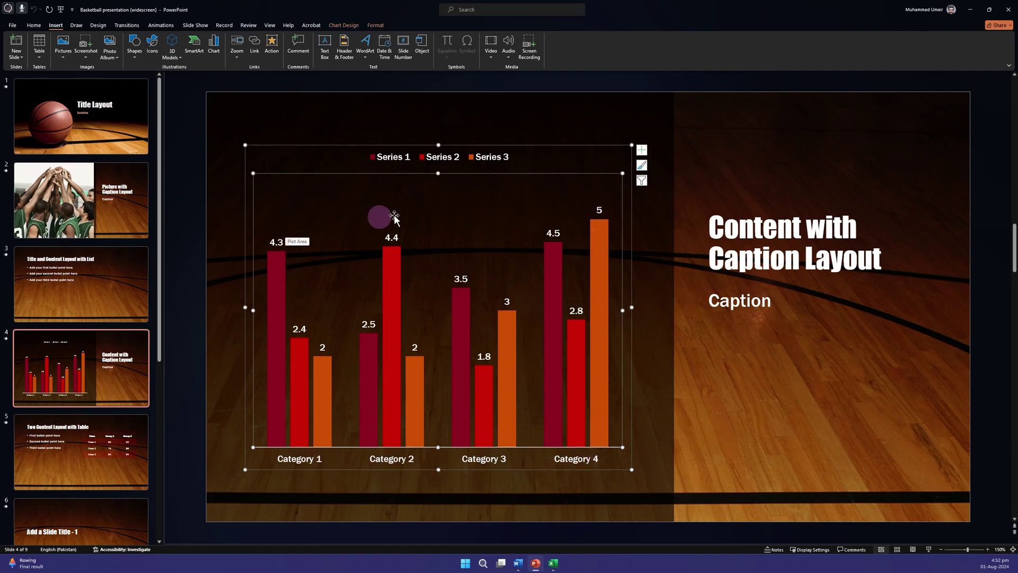
{"action": "left_click", "coordinate": [756, 149]}
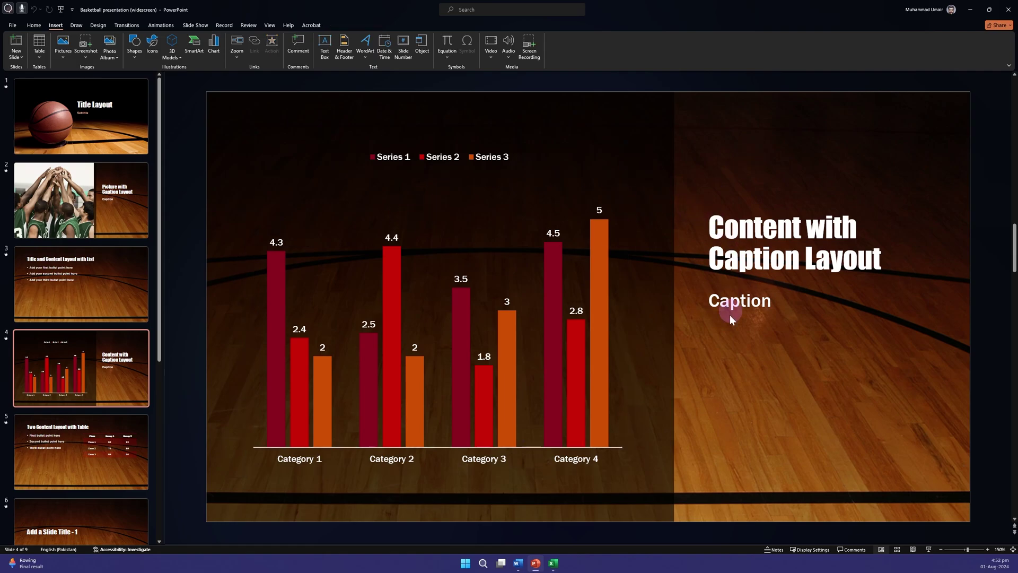
{"action": "left_click", "coordinate": [130, 382]}
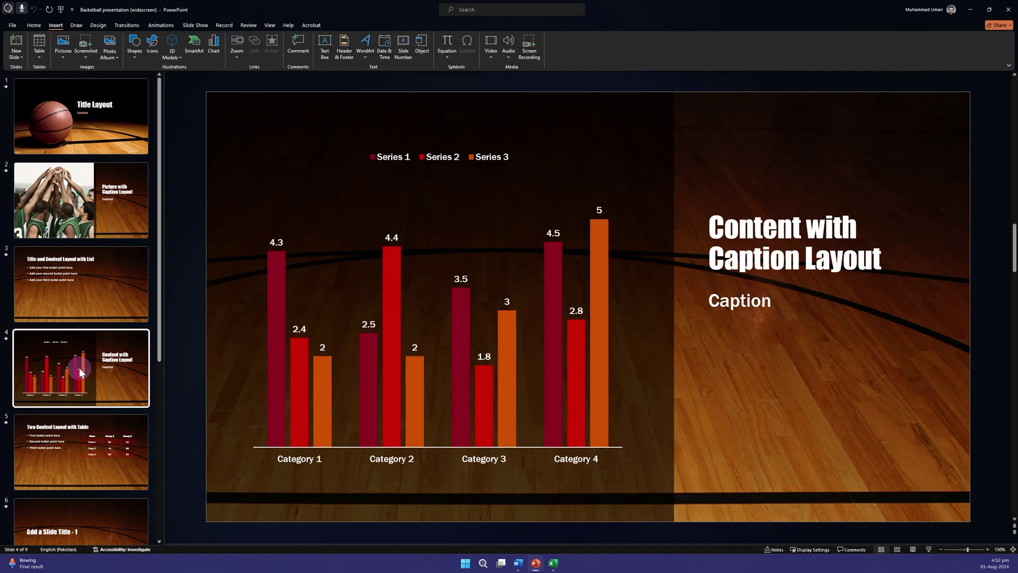
{"action": "right_click", "coordinate": [79, 368]}
{"action": "left_click", "coordinate": [100, 397]}
- Paste the copied slide as a picture at cell B2 in Excel
{"action": "left_click", "coordinate": [553, 562]}
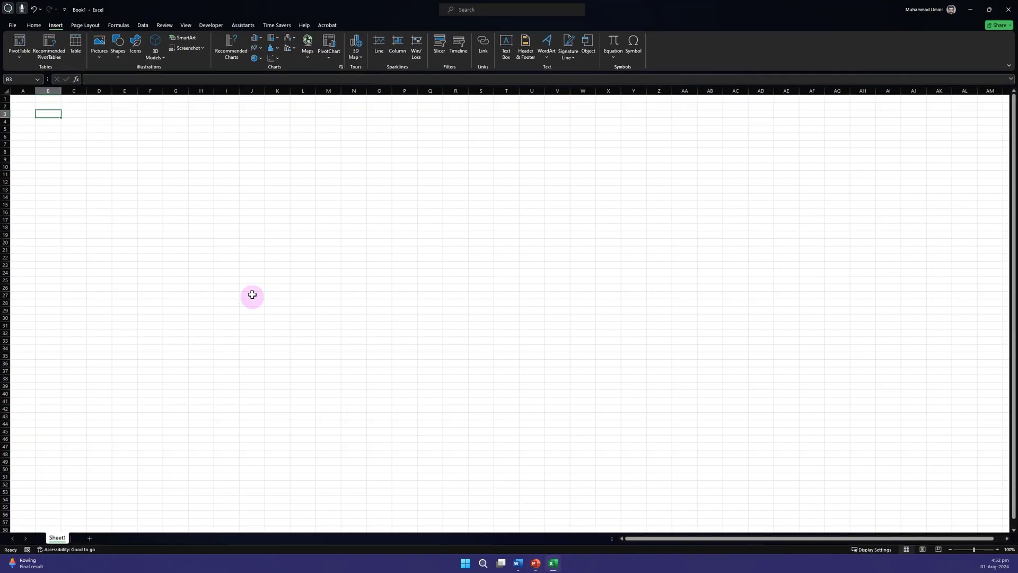
{"action": "left_click", "coordinate": [50, 108]}
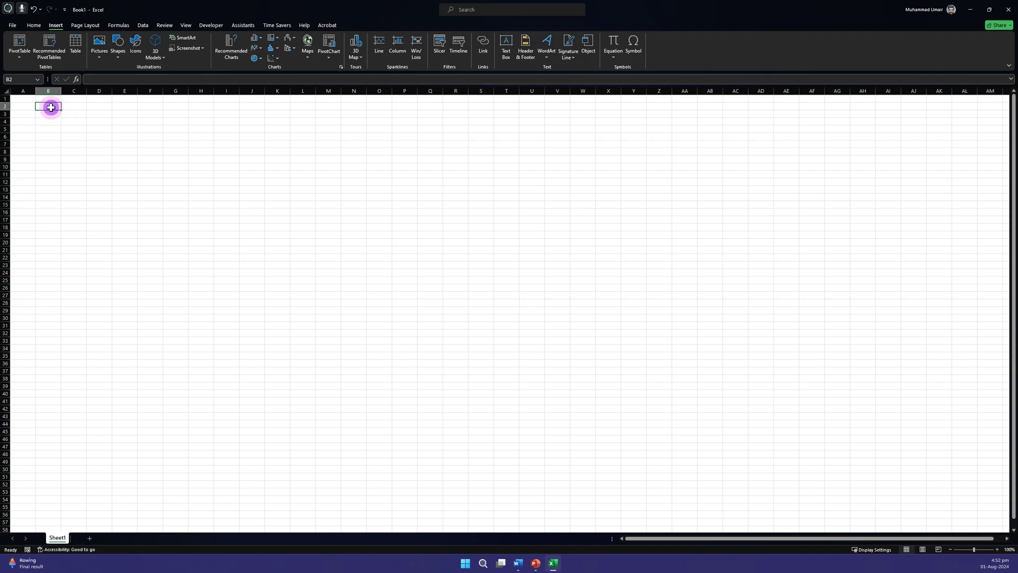
{"action": "right_click", "coordinate": [50, 108]}
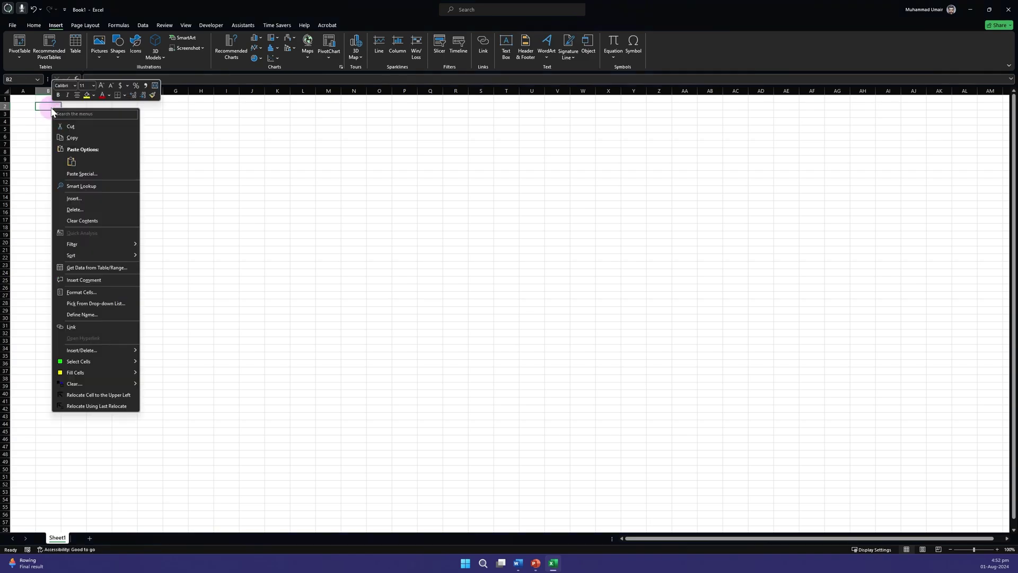
{"action": "left_click", "coordinate": [72, 162]}
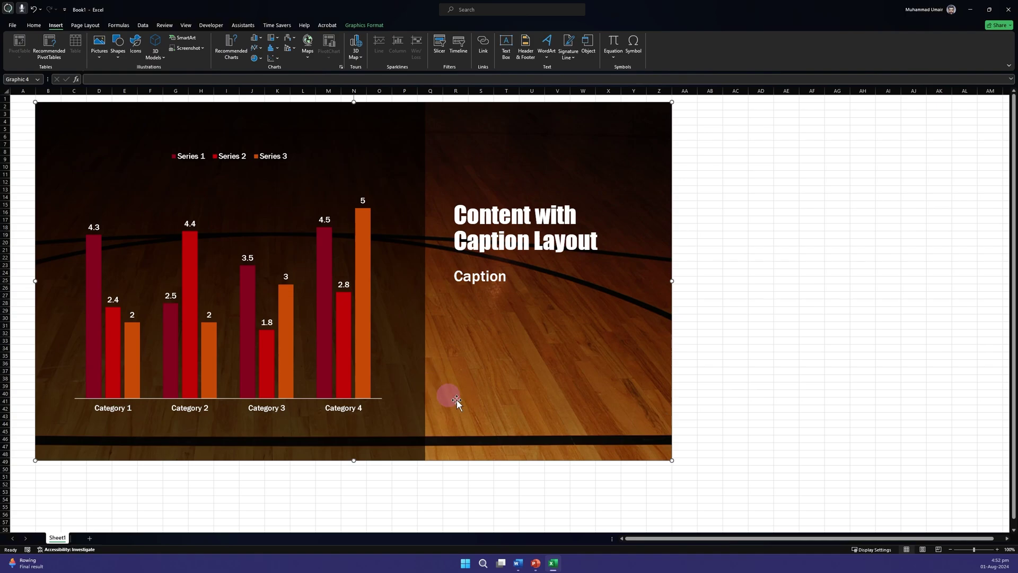
- Shrink the pasted slide picture to the top-left block of cells, then deselect it
{"action": "mouse_move", "coordinate": [673, 460]}
{"action": "left_mouse_down"}
{"action": "mouse_move", "coordinate": [343, 299]}
{"action": "mouse_move", "coordinate": [367, 289]}
{"action": "left_mouse_up"}
{"action": "left_click", "coordinate": [350, 325]}
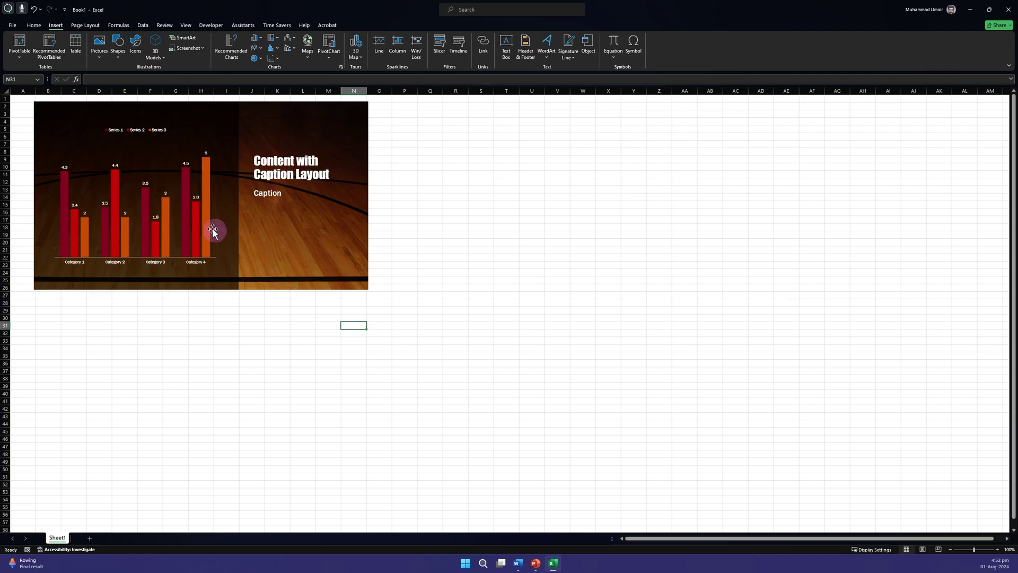